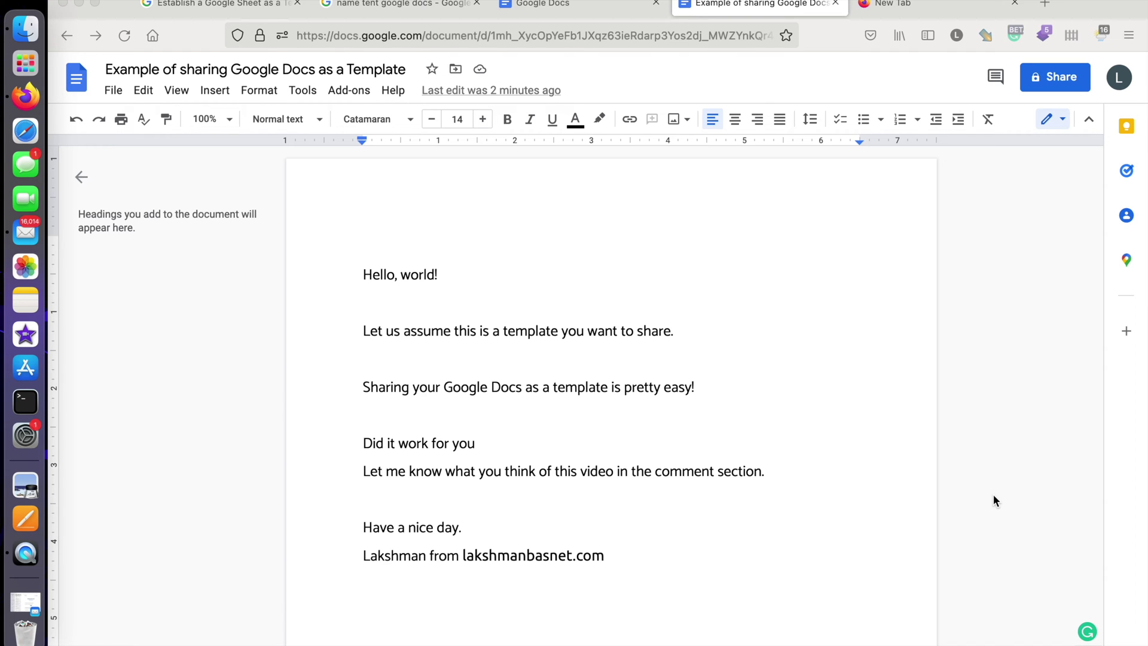
Switch to the 'name tent google docs' search results tab.
{"action": "left_click", "coordinate": [420, 4]}
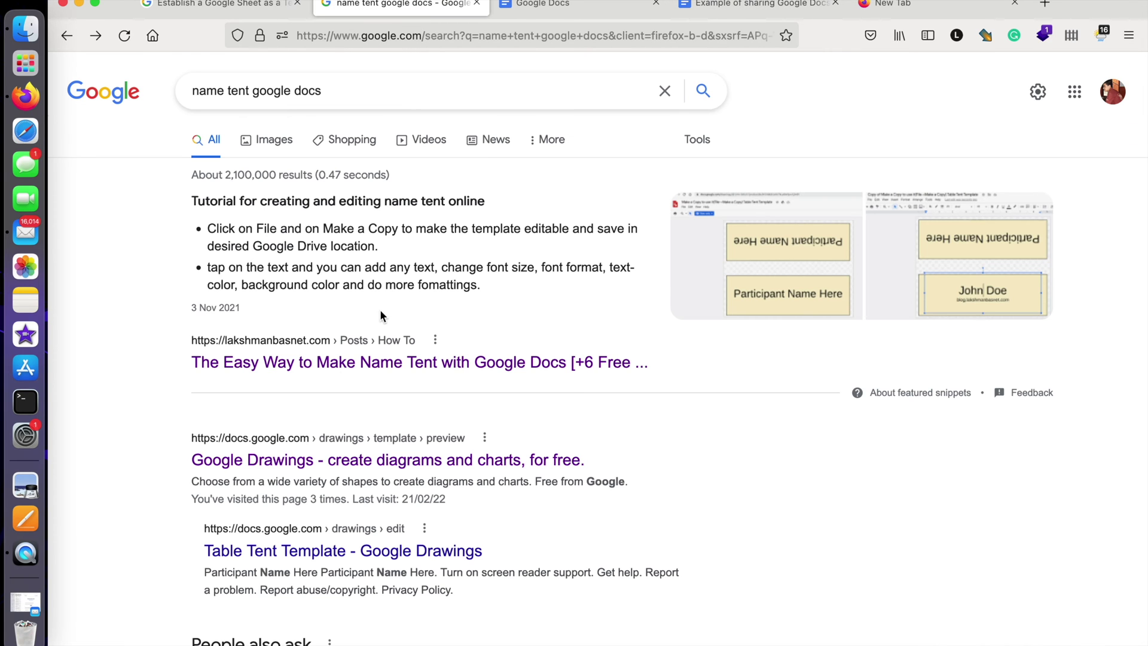
Open the lakshmanbasnet.com name-tent article from the results and scroll through it.
{"action": "left_click", "coordinate": [359, 362]}
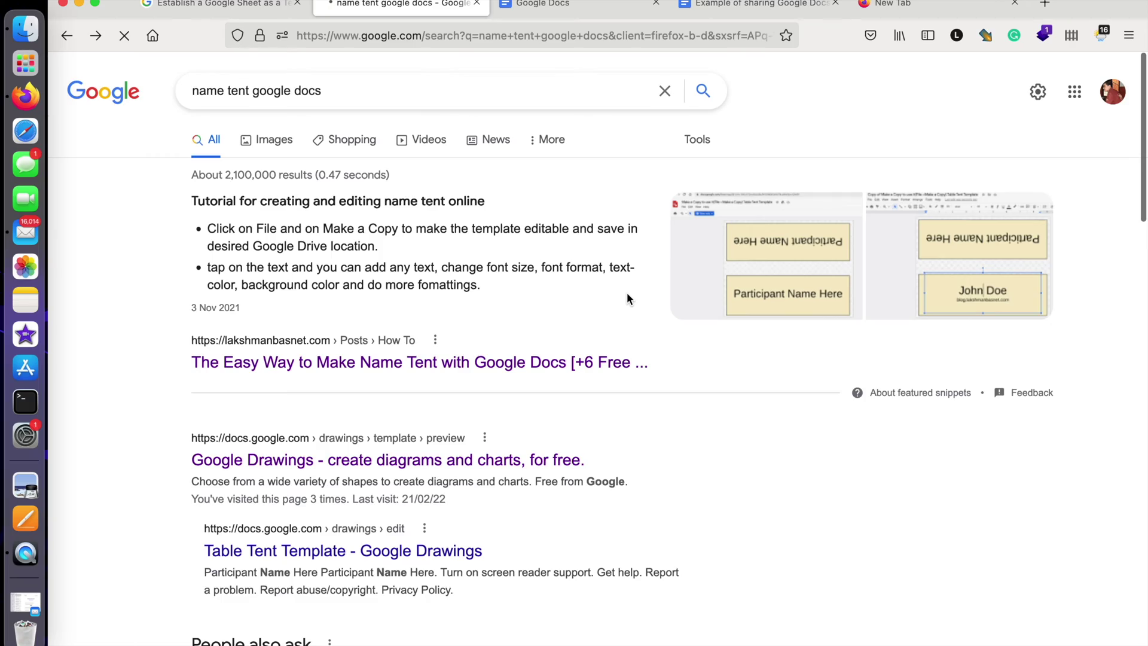
{"action": "scroll", "coordinate": [627, 297], "scroll_direction": "down", "scroll_amount": 10}
{"action": "scroll", "coordinate": [627, 298], "scroll_direction": "up", "scroll_amount": 6}
{"action": "scroll", "coordinate": [626, 292], "scroll_direction": "up", "scroll_amount": 4}
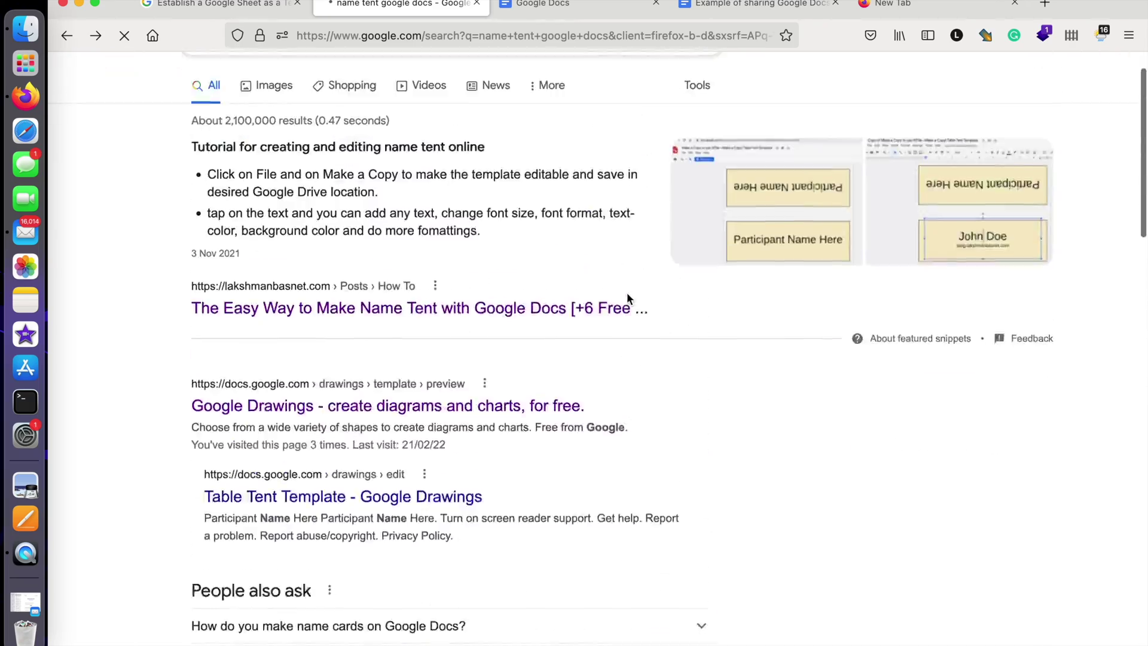
{"action": "scroll", "coordinate": [558, 350], "scroll_direction": "down", "scroll_amount": 20}
{"action": "scroll", "coordinate": [560, 357], "scroll_direction": "down", "scroll_amount": 5}
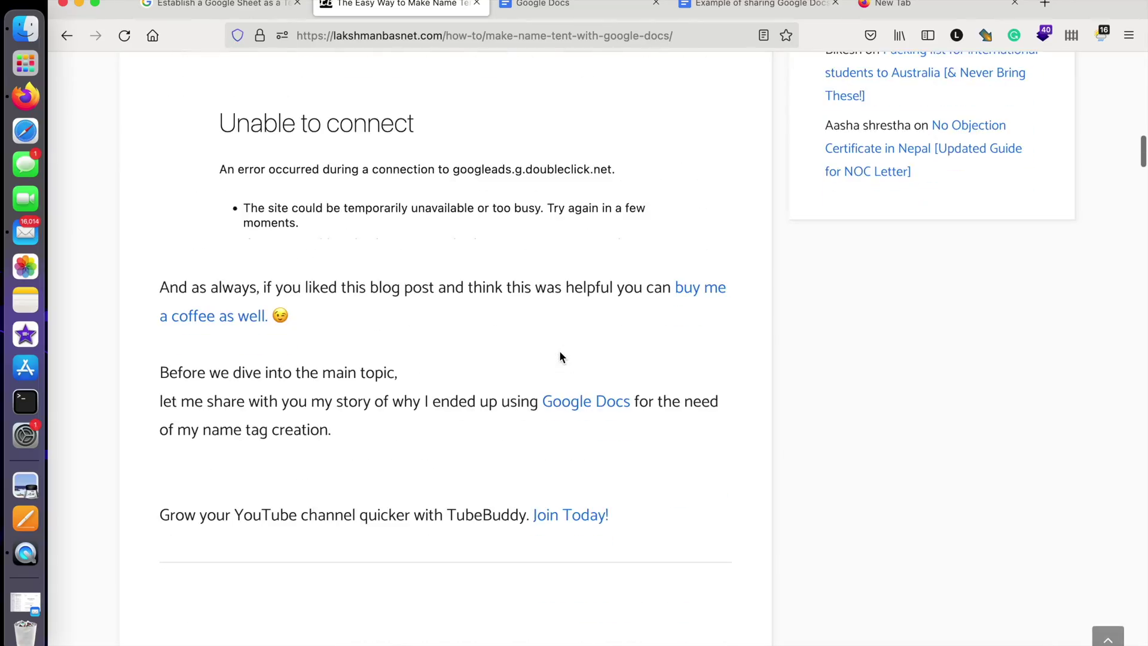
{"action": "scroll", "coordinate": [559, 357], "scroll_direction": "down", "scroll_amount": 10}
{"action": "scroll", "coordinate": [559, 357], "scroll_direction": "down", "scroll_amount": 20}
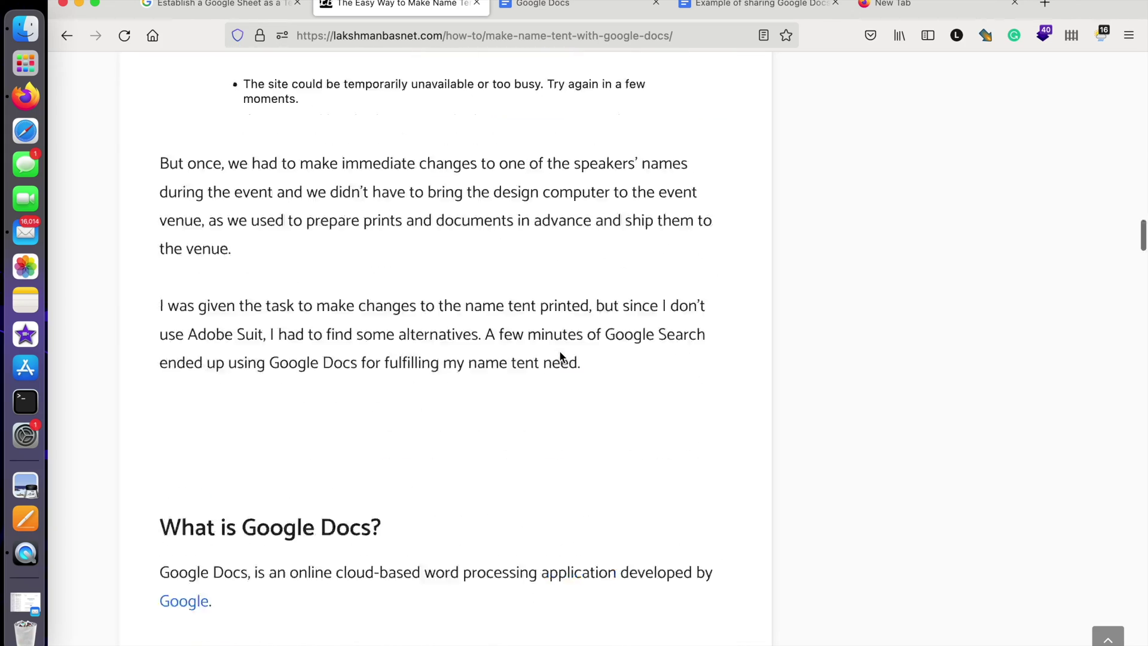
{"action": "scroll", "coordinate": [559, 357], "scroll_direction": "down", "scroll_amount": 15}
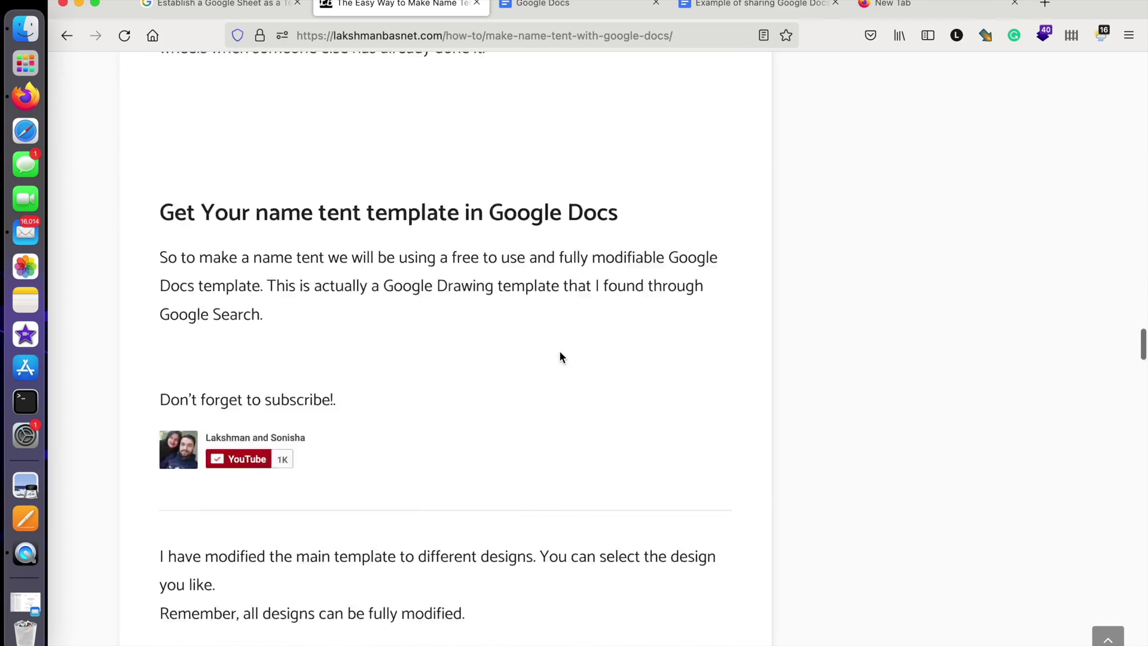
{"action": "scroll", "coordinate": [507, 420], "scroll_direction": "down", "scroll_amount": 3}
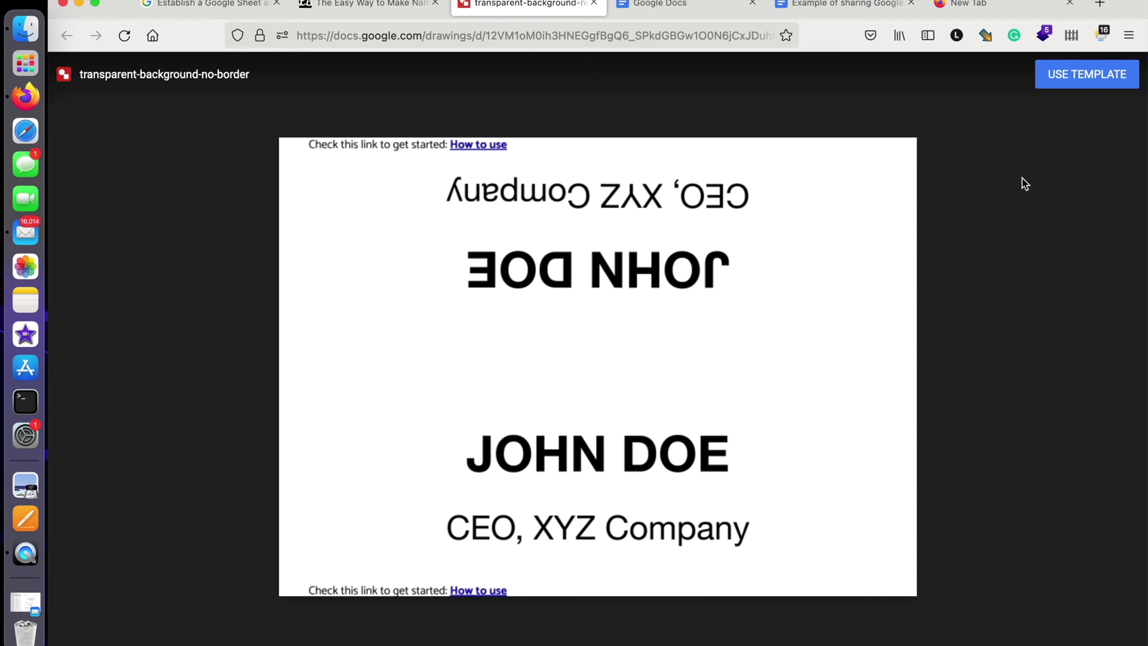
Go to the Docs home page, browse the full template gallery, and return home.
{"action": "left_click", "coordinate": [682, 5]}
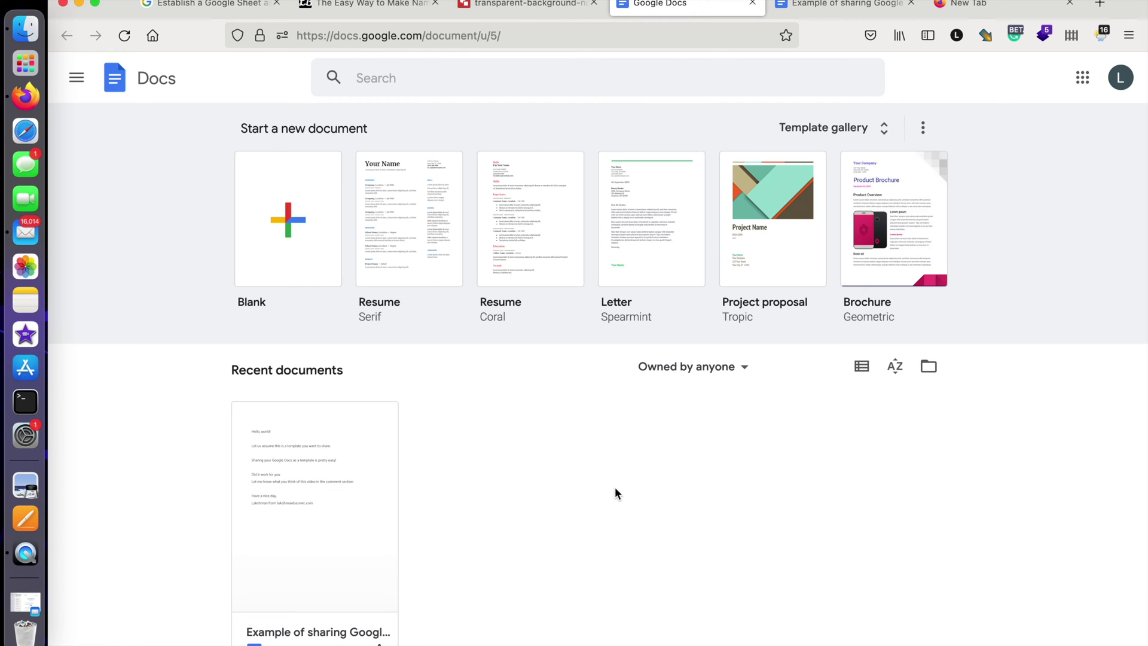
{"action": "left_click", "coordinate": [828, 127]}
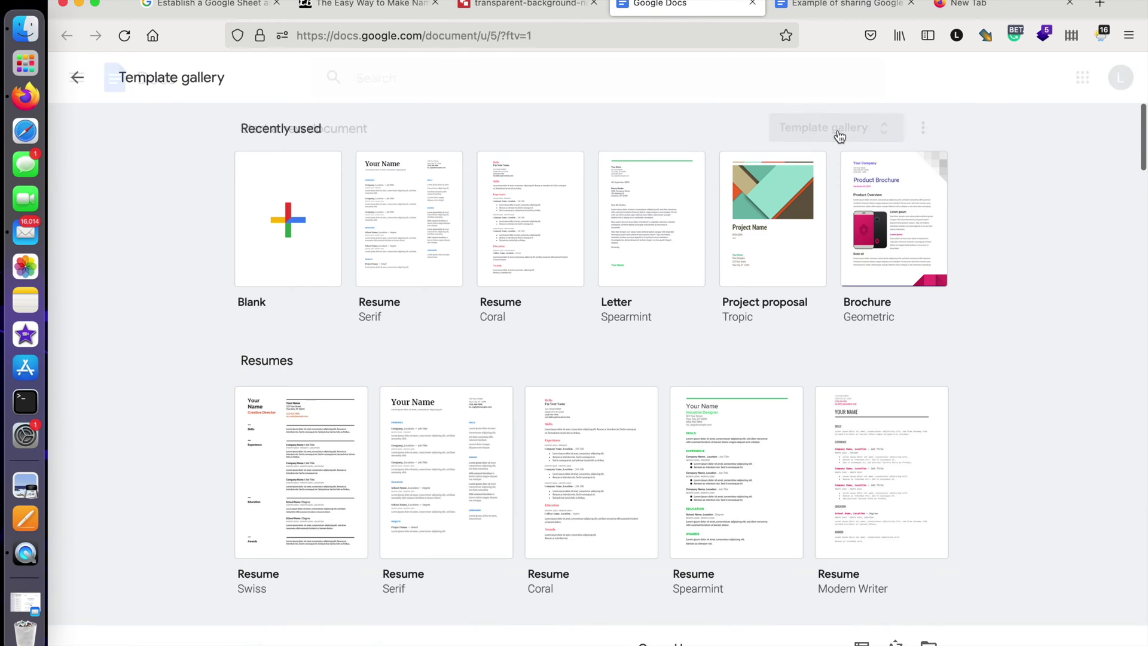
{"action": "scroll", "coordinate": [281, 413], "scroll_direction": "down", "scroll_amount": 3}
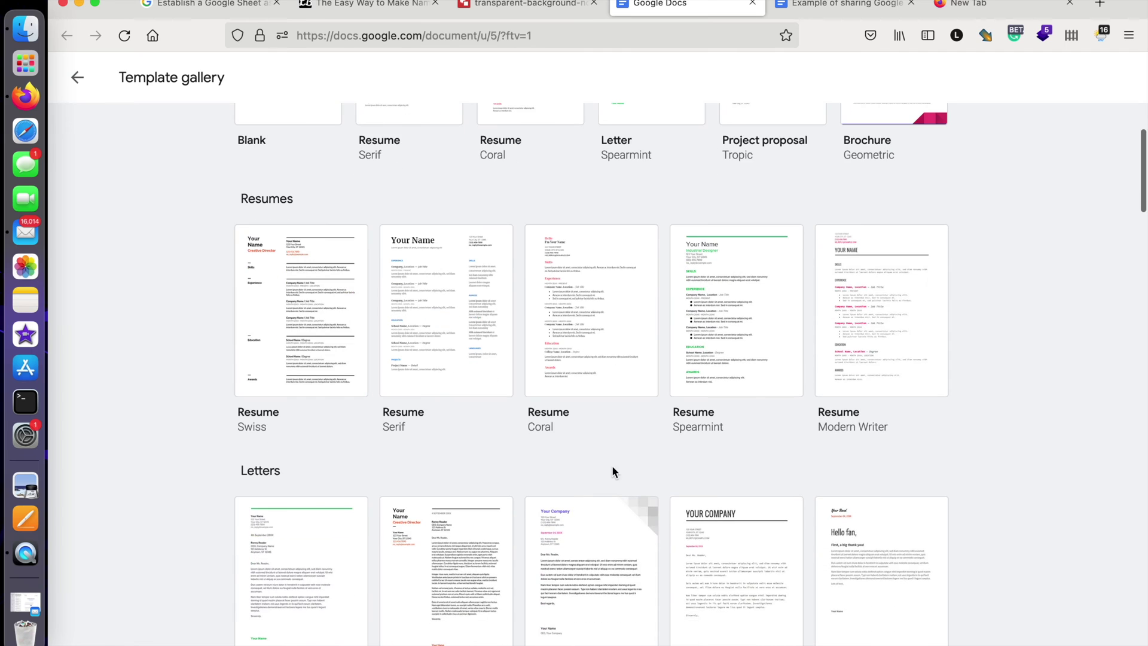
{"action": "scroll", "coordinate": [559, 464], "scroll_direction": "up", "scroll_amount": 3}
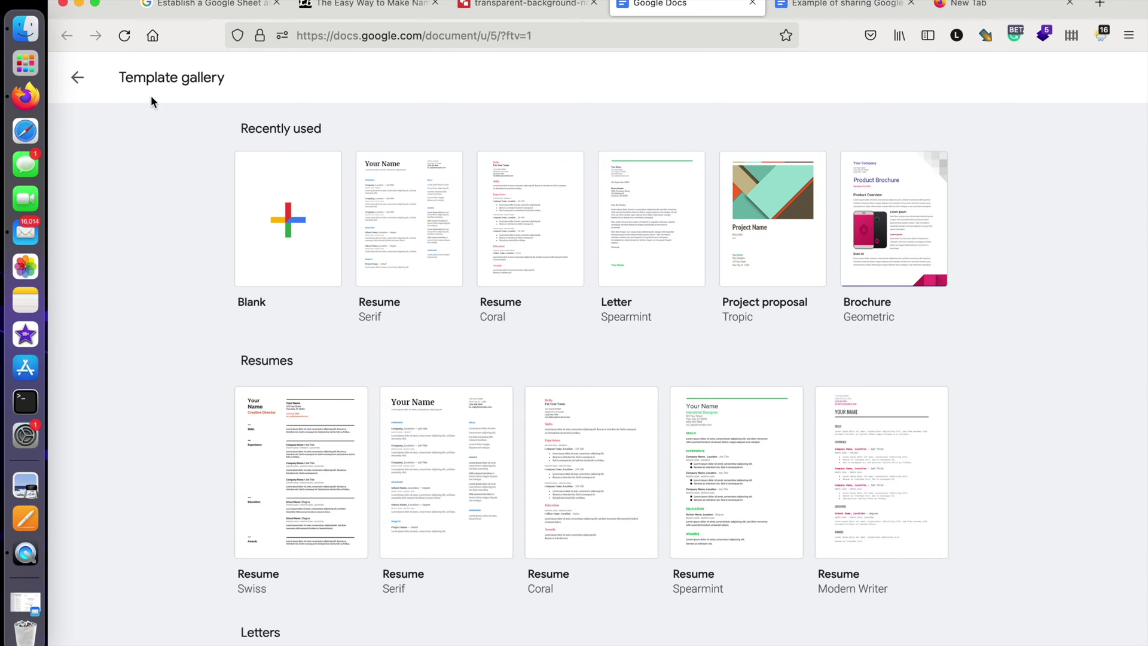
{"action": "left_click", "coordinate": [77, 78]}
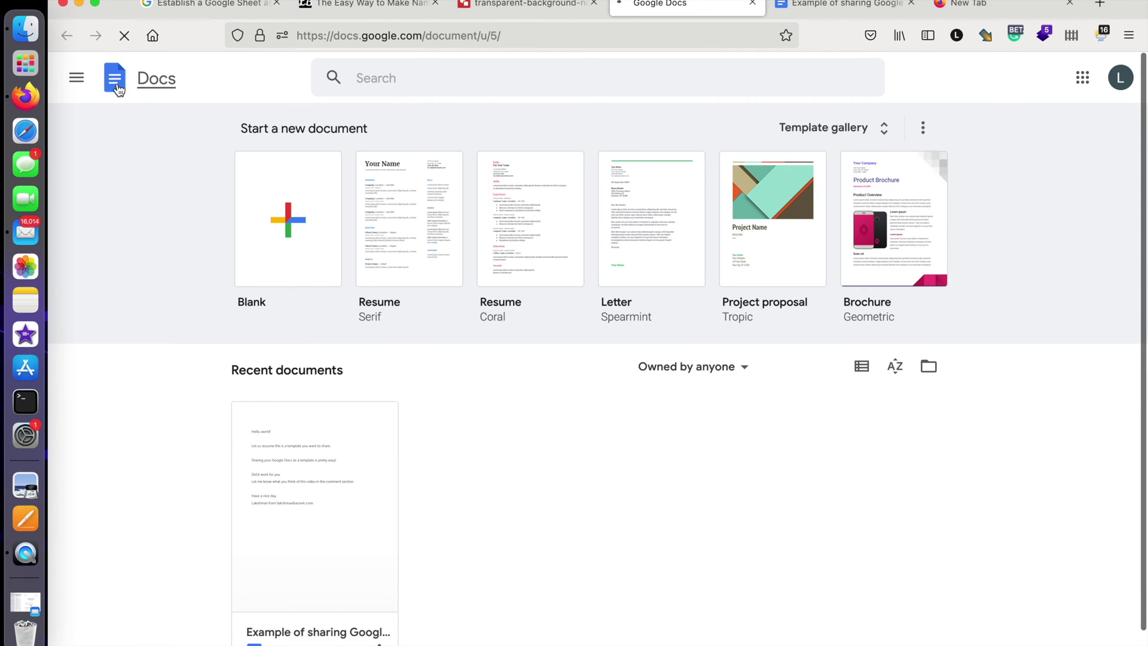
Open and dismiss the Google apps list twice, then go to the sharing-example document.
{"action": "left_click", "coordinate": [76, 77]}
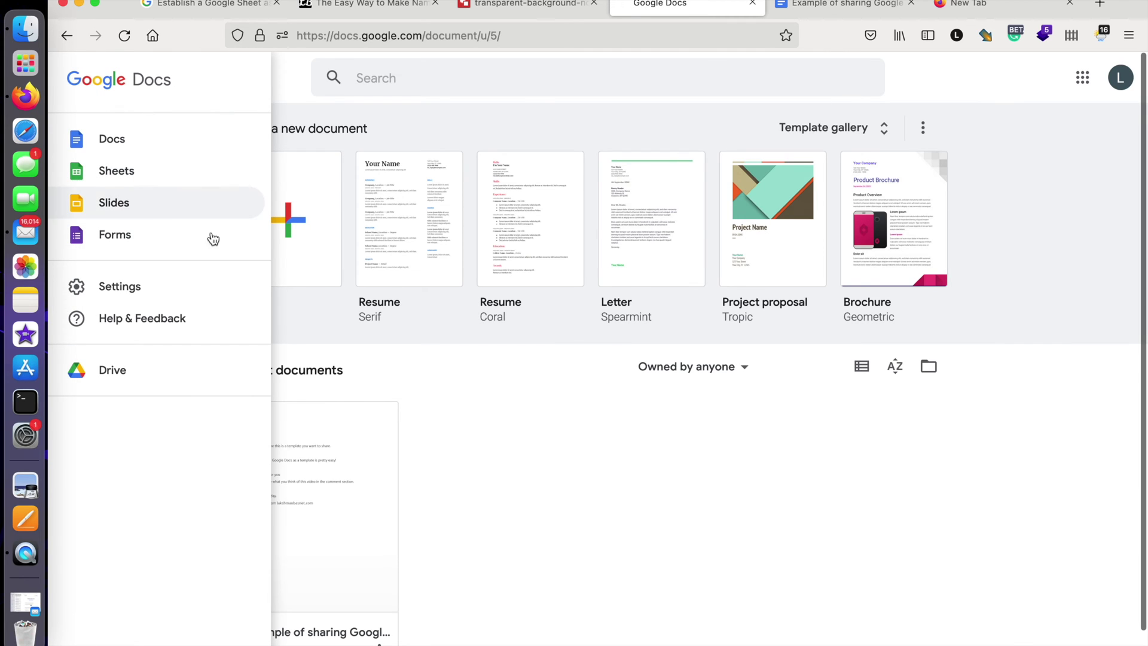
{"action": "left_click", "coordinate": [367, 129]}
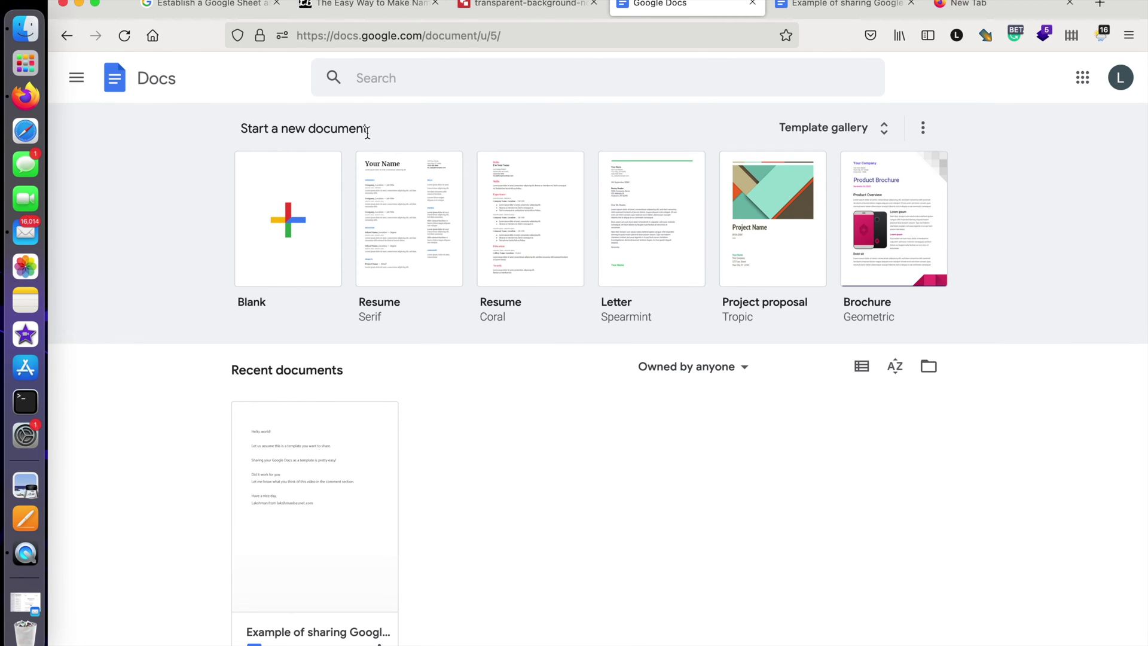
{"action": "left_click", "coordinate": [77, 79]}
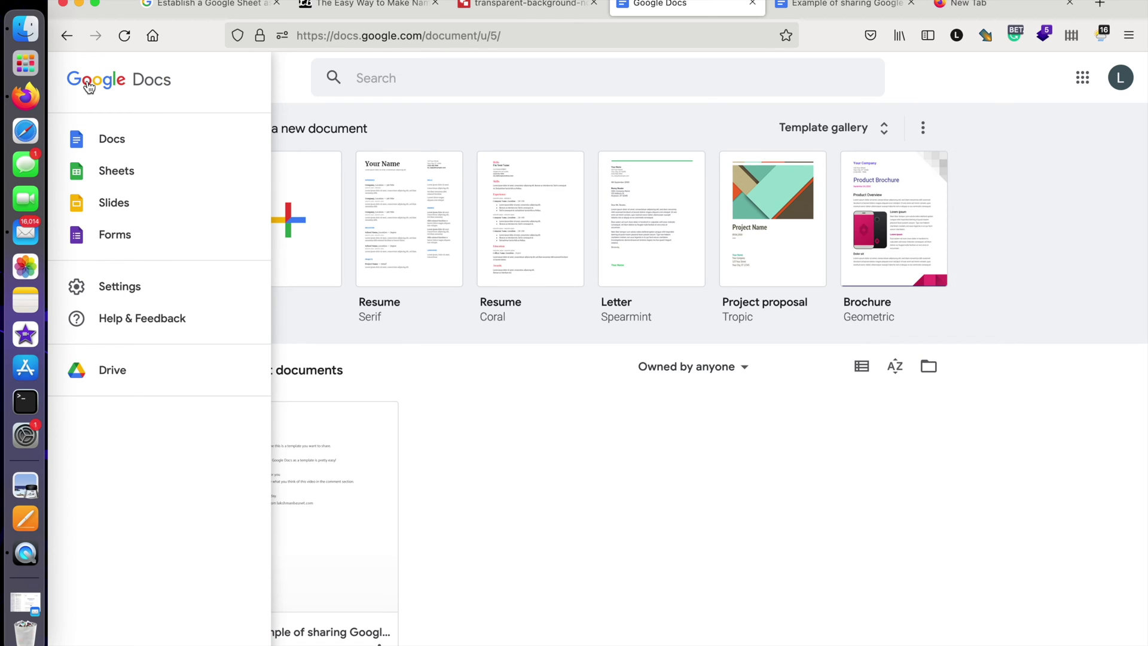
{"action": "left_click", "coordinate": [381, 122]}
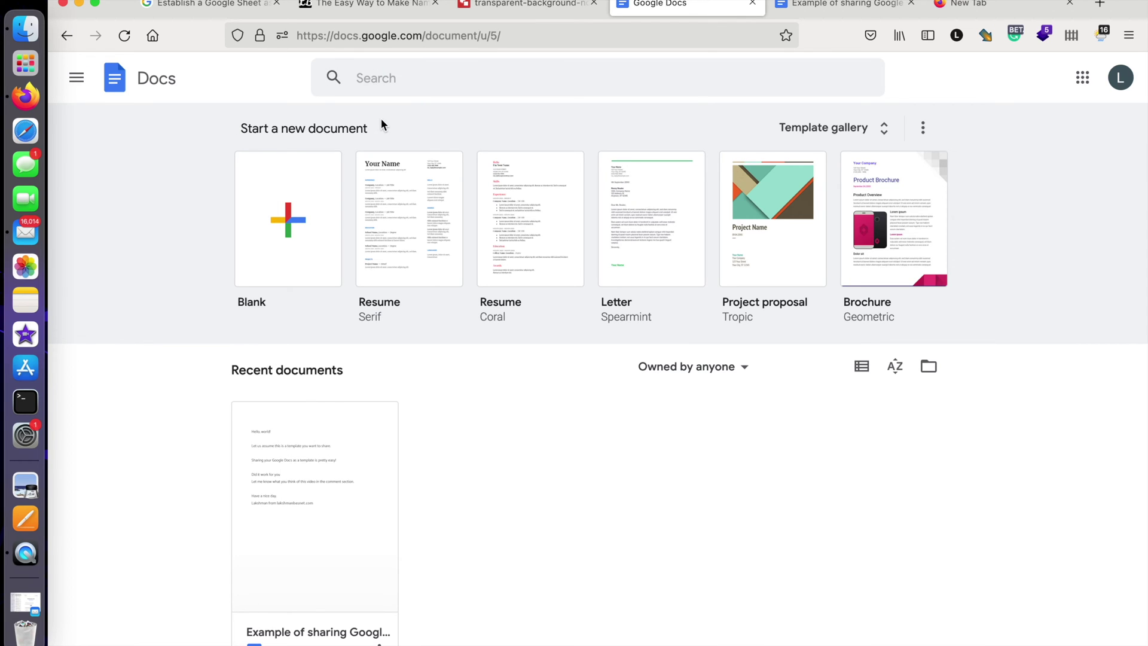
{"action": "left_click", "coordinate": [830, 12]}
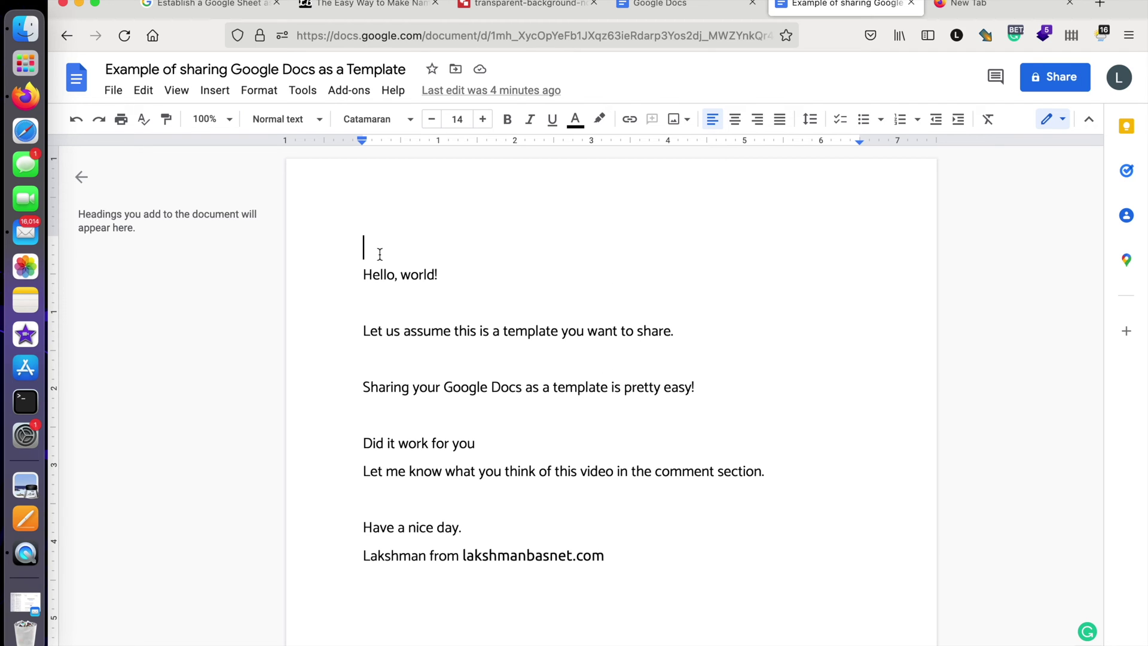
Place the cursor after 'want to share.' and bring up the document's Share dialog.
{"action": "left_click", "coordinate": [1000, 340]}
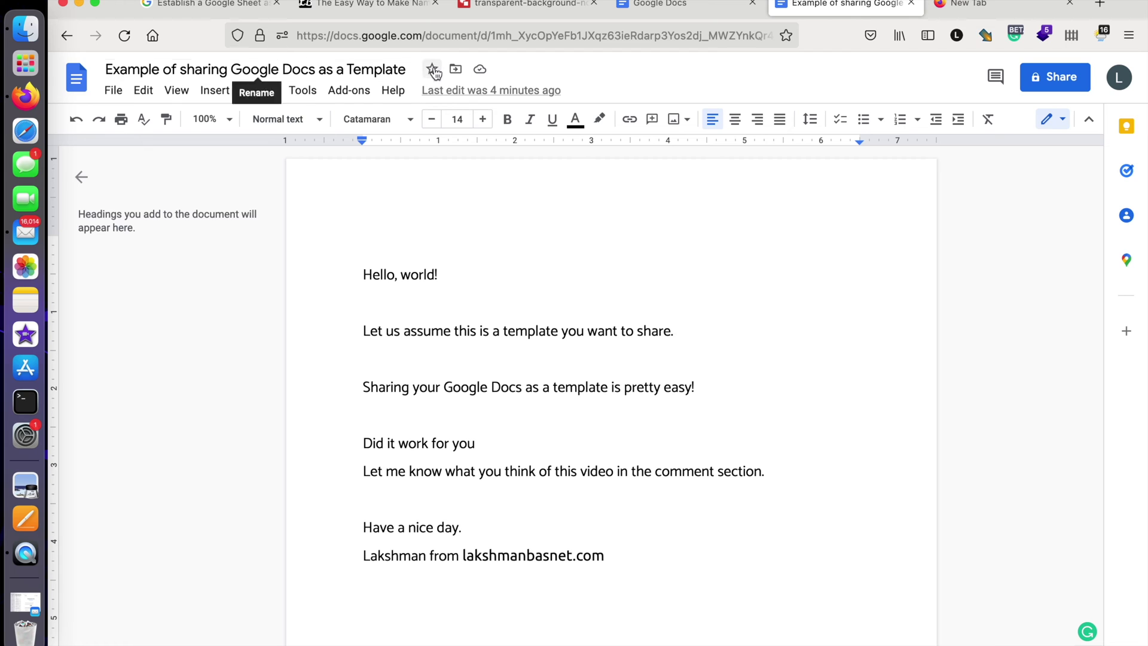
{"action": "left_click", "coordinate": [1063, 79]}
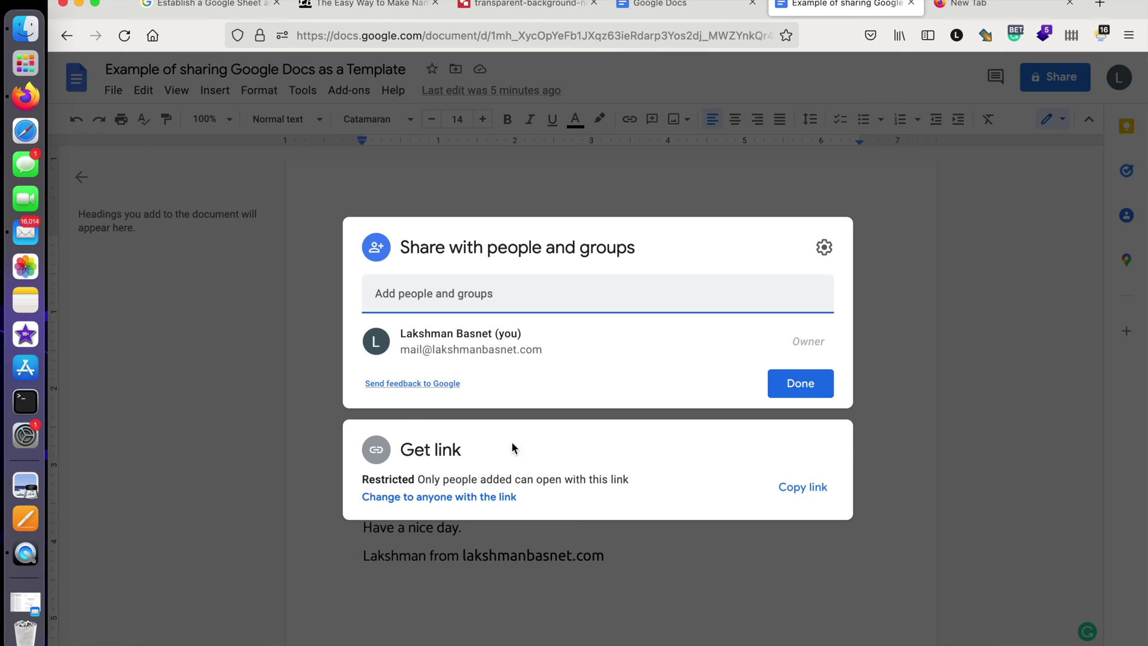
Make the document viewable by anyone with the link, copy the share link, and close the extra copy.
{"action": "left_click", "coordinate": [437, 504]}
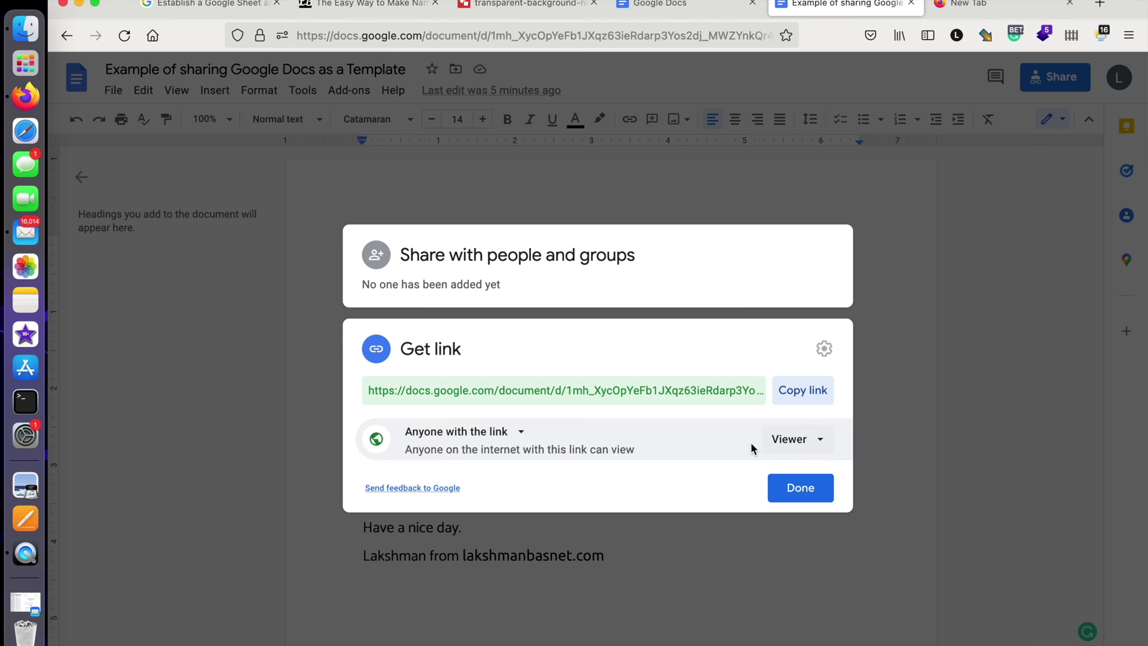
{"action": "left_click", "coordinate": [806, 397]}
{"action": "left_click", "coordinate": [780, 393]}
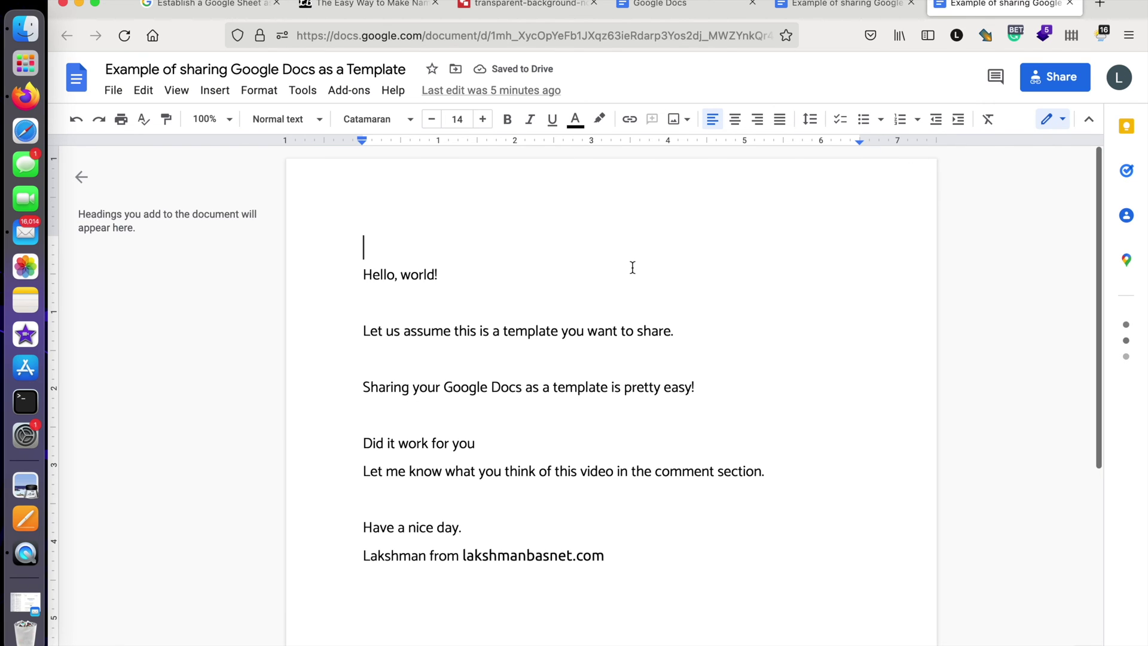
{"action": "left_click", "coordinate": [1070, 4]}
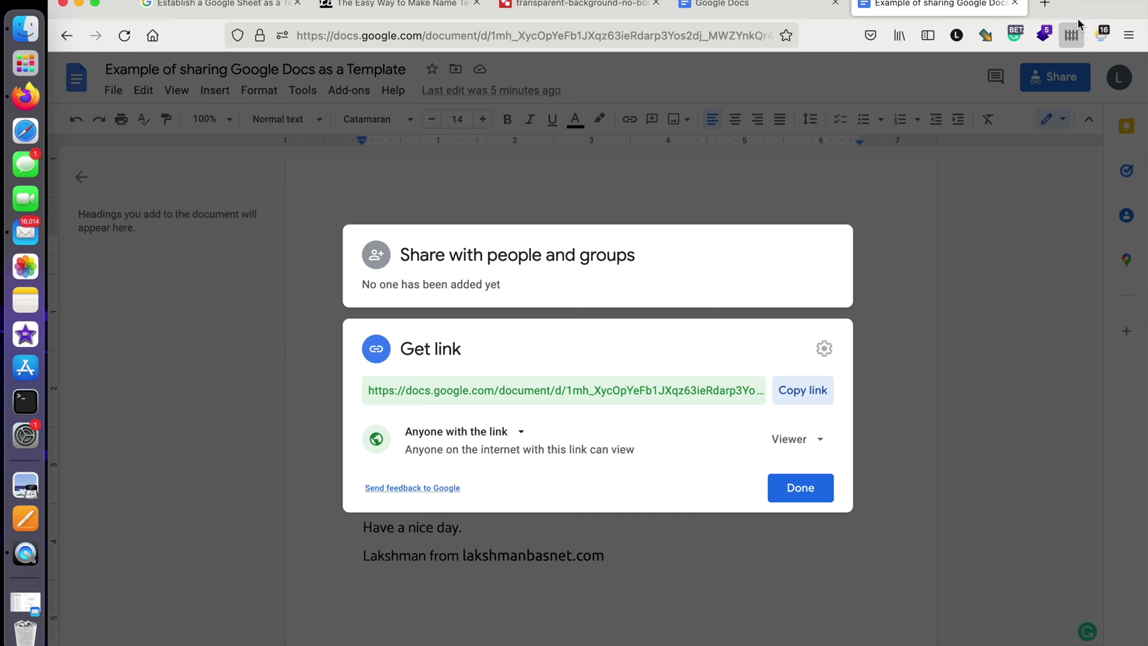
{"action": "key", "text": "super+shift+p"}
{"action": "key", "text": "super+v"}
{"action": "key", "text": "Return"}
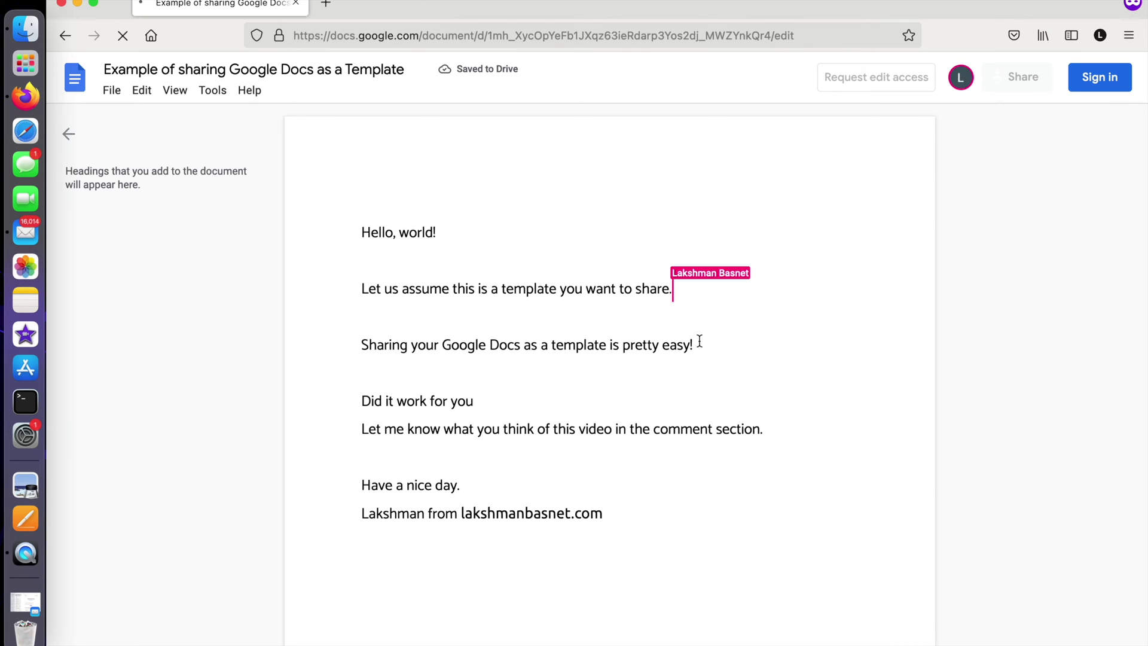
{"action": "left_click", "coordinate": [703, 369]}
{"action": "left_click", "coordinate": [700, 402]}
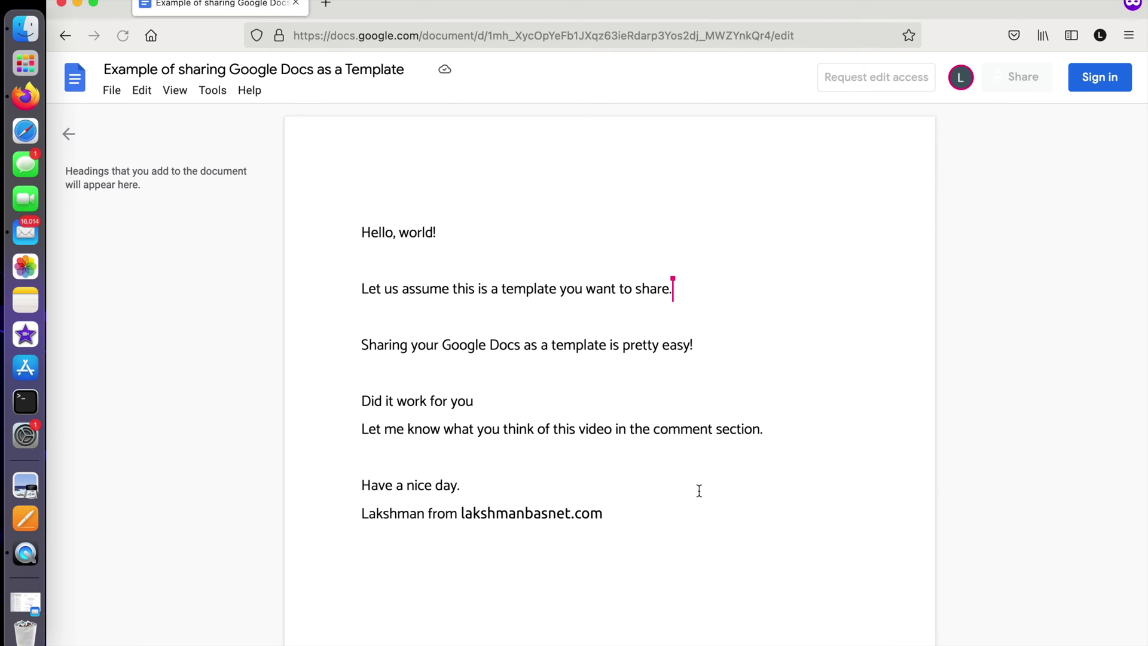
{"action": "left_click", "coordinate": [652, 526]}
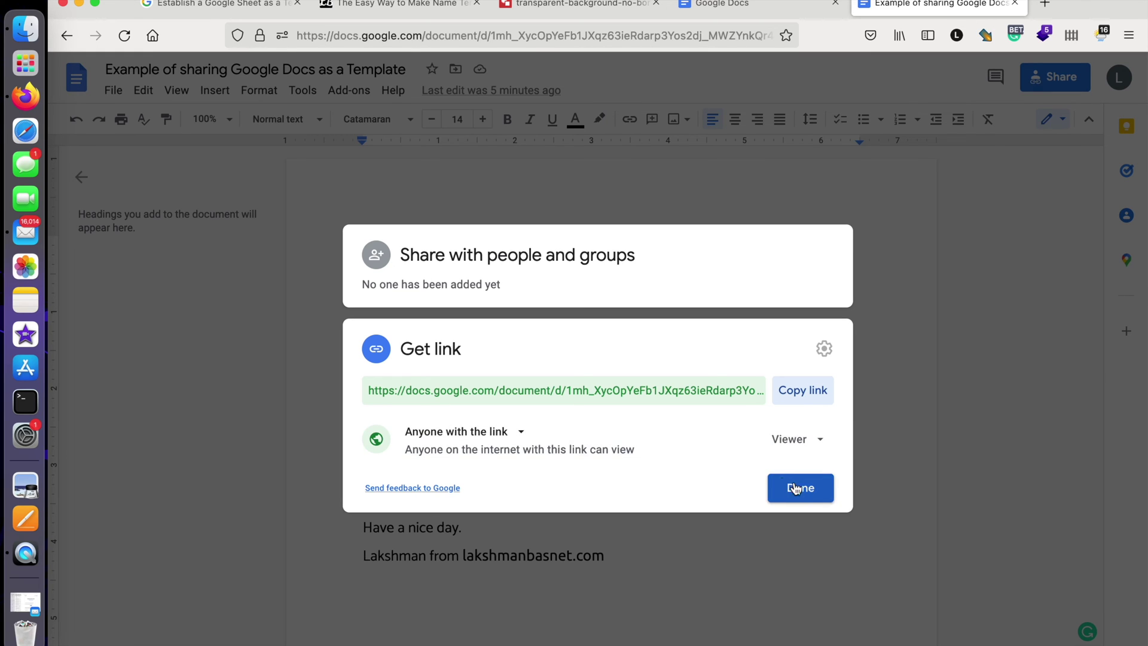
{"action": "left_click", "coordinate": [801, 390]}
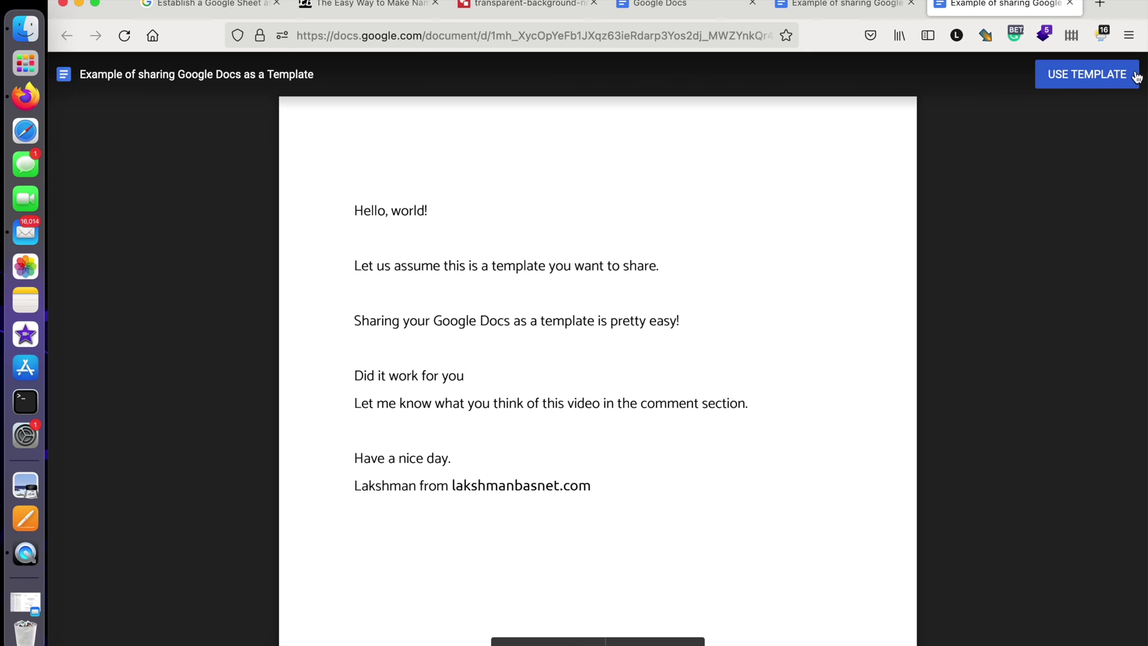
Scroll down the template preview to see the full sample text below USE TEMPLATE.
{"action": "scroll", "coordinate": [1103, 193], "scroll_direction": "down", "scroll_amount": 5}
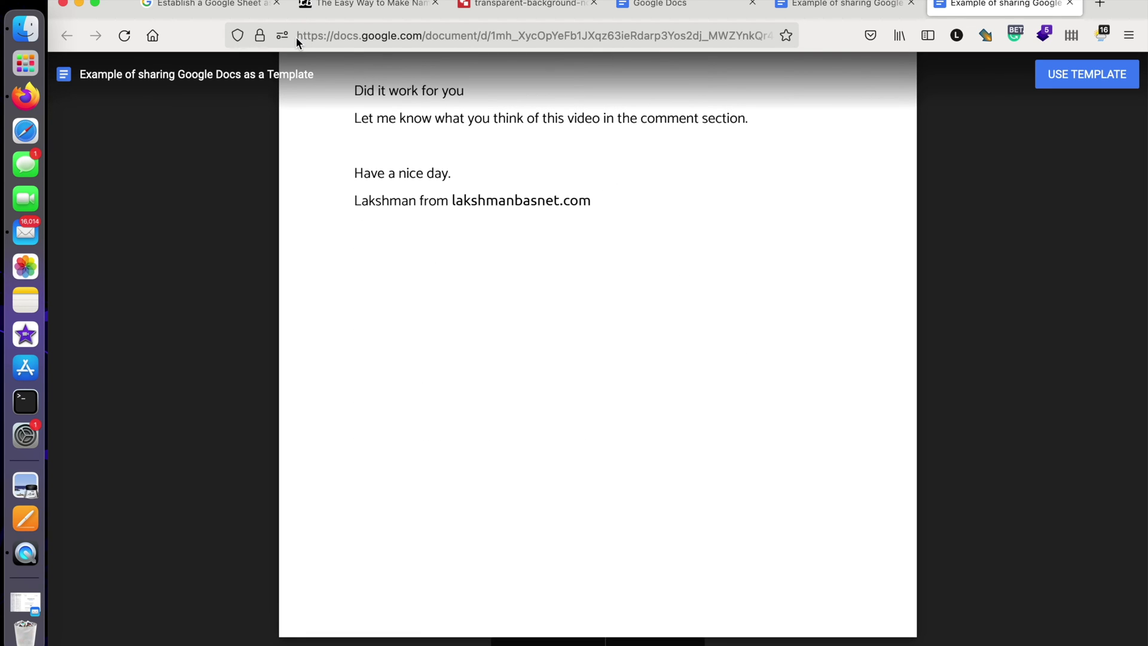
Switch to the Docs Editors Help thread and scroll to the recommended answer on template links.
{"action": "left_click", "coordinate": [254, 12]}
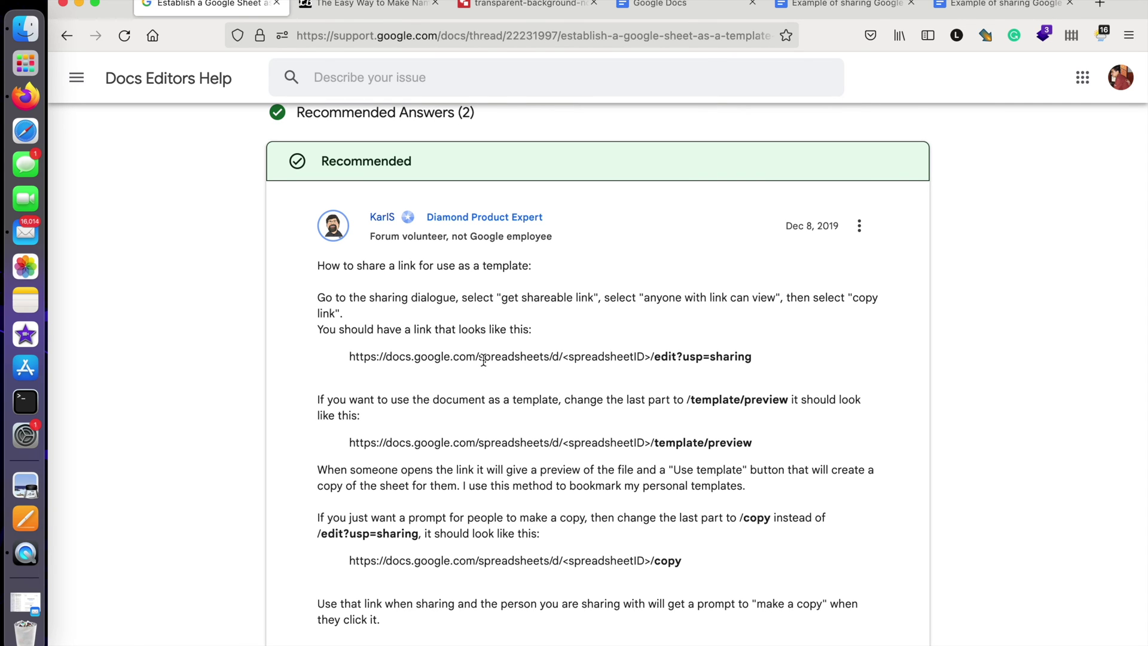
{"action": "scroll", "coordinate": [467, 251], "scroll_direction": "up", "scroll_amount": 8}
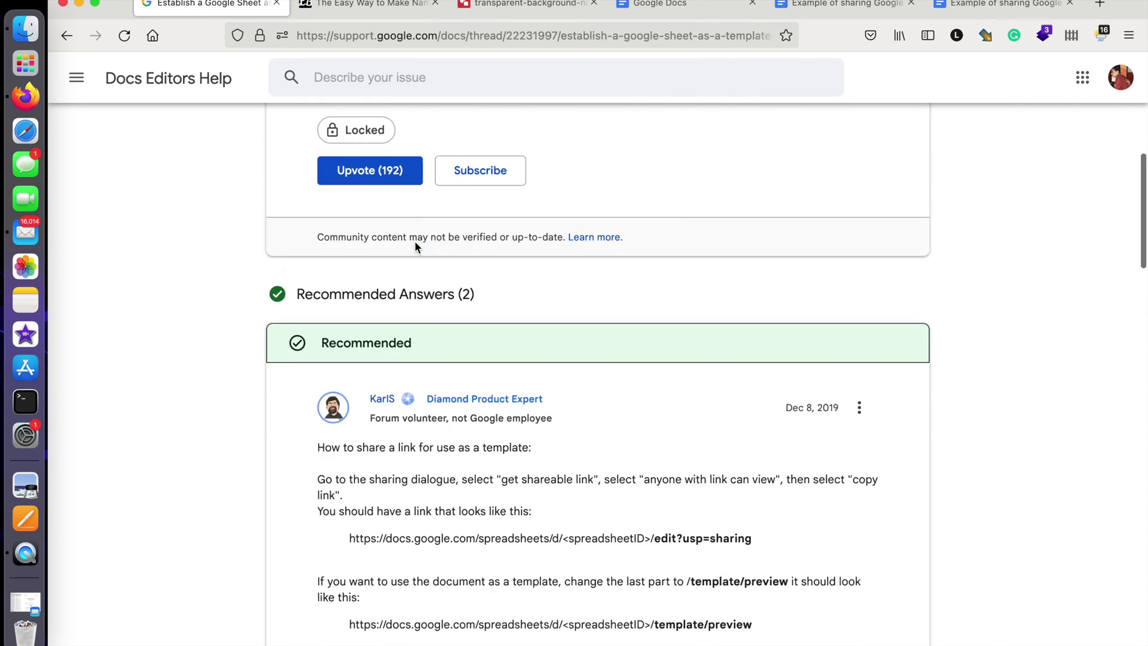
{"action": "scroll", "coordinate": [467, 257], "scroll_direction": "up", "scroll_amount": 4}
{"action": "scroll", "coordinate": [496, 294], "scroll_direction": "down", "scroll_amount": 6}
{"action": "scroll", "coordinate": [496, 295], "scroll_direction": "up", "scroll_amount": 2}
{"action": "scroll", "coordinate": [497, 296], "scroll_direction": "down", "scroll_amount": 10}
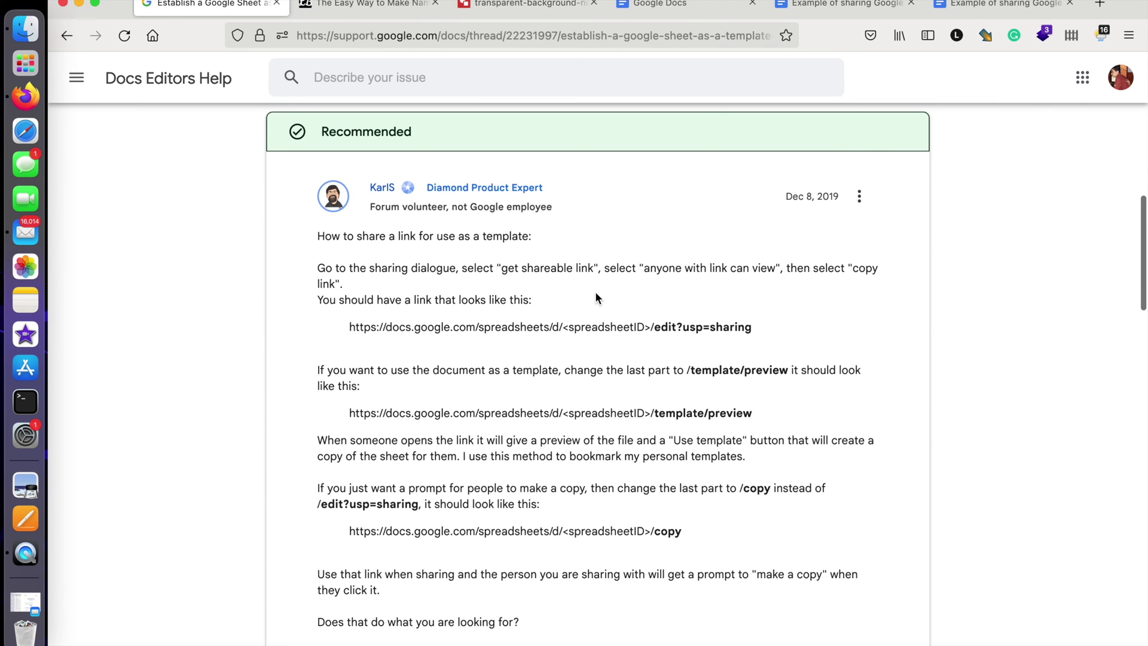
{"action": "scroll", "coordinate": [596, 297], "scroll_direction": "up", "scroll_amount": 12}
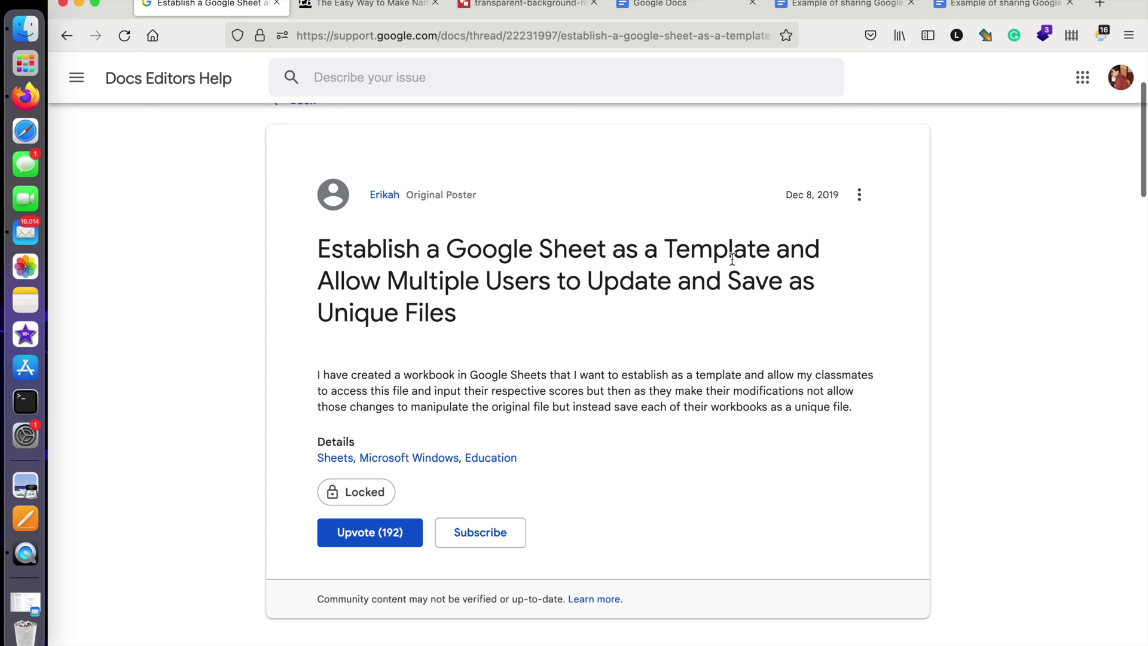
{"action": "scroll", "coordinate": [732, 259], "scroll_direction": "down", "scroll_amount": 9}
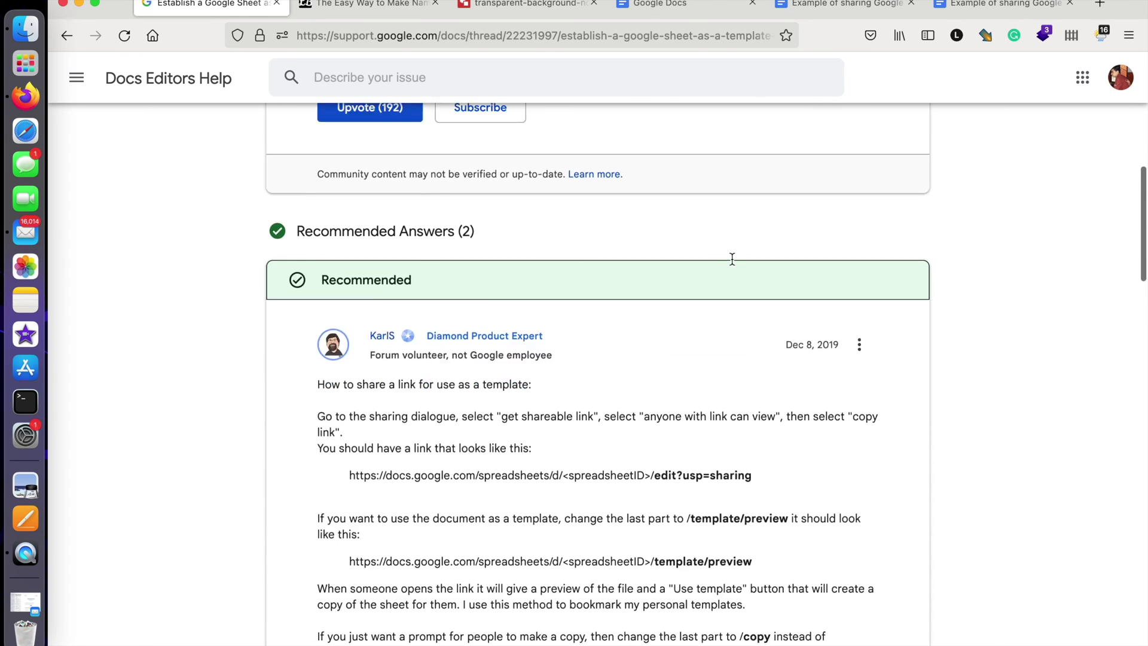
{"action": "scroll", "coordinate": [732, 258], "scroll_direction": "down", "scroll_amount": 4}
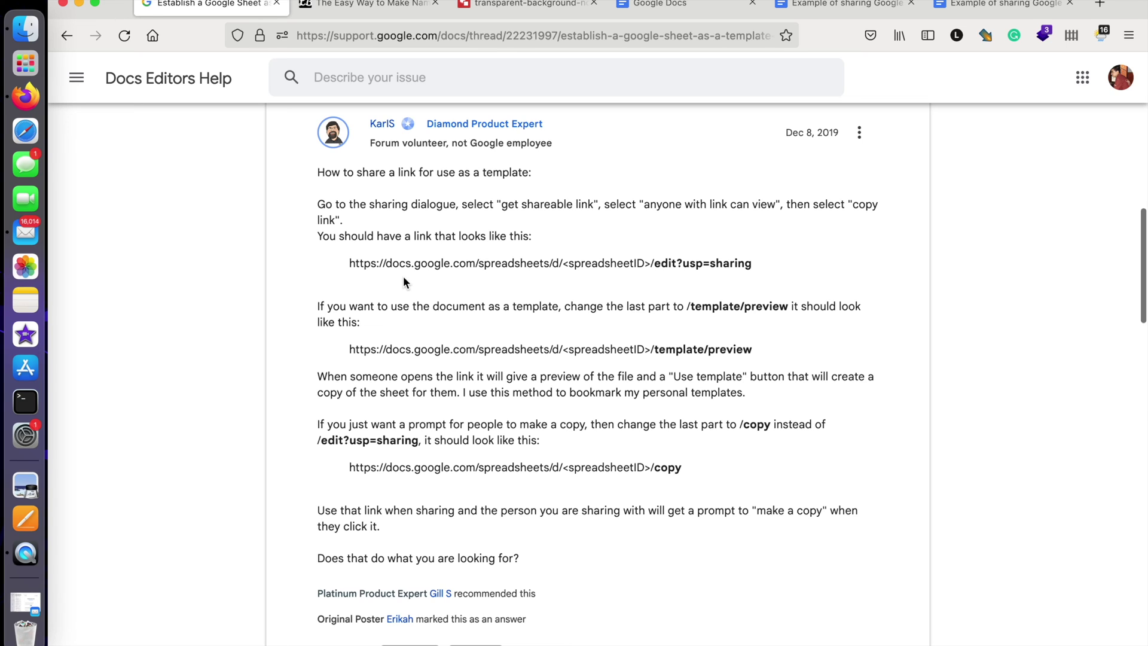
Highlight the /edit?usp=sharing, /template/preview and /copy link endings, then return to the document.
{"action": "left_click_drag", "start_coordinate": [347, 263], "coordinate": [851, 278]}
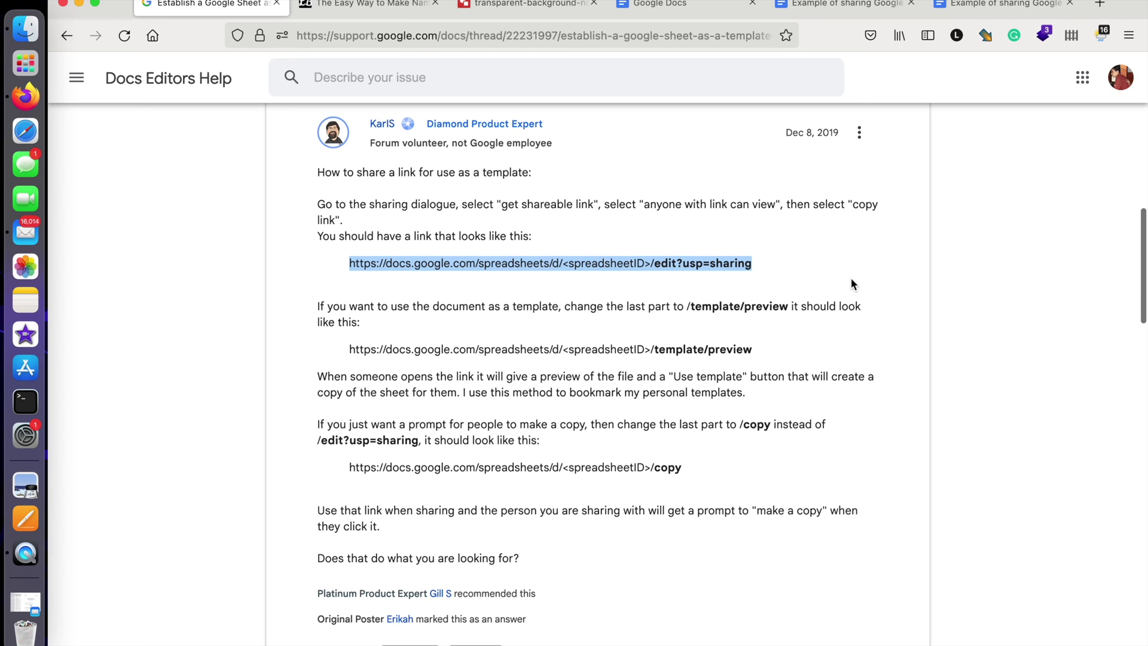
{"action": "left_click", "coordinate": [777, 269]}
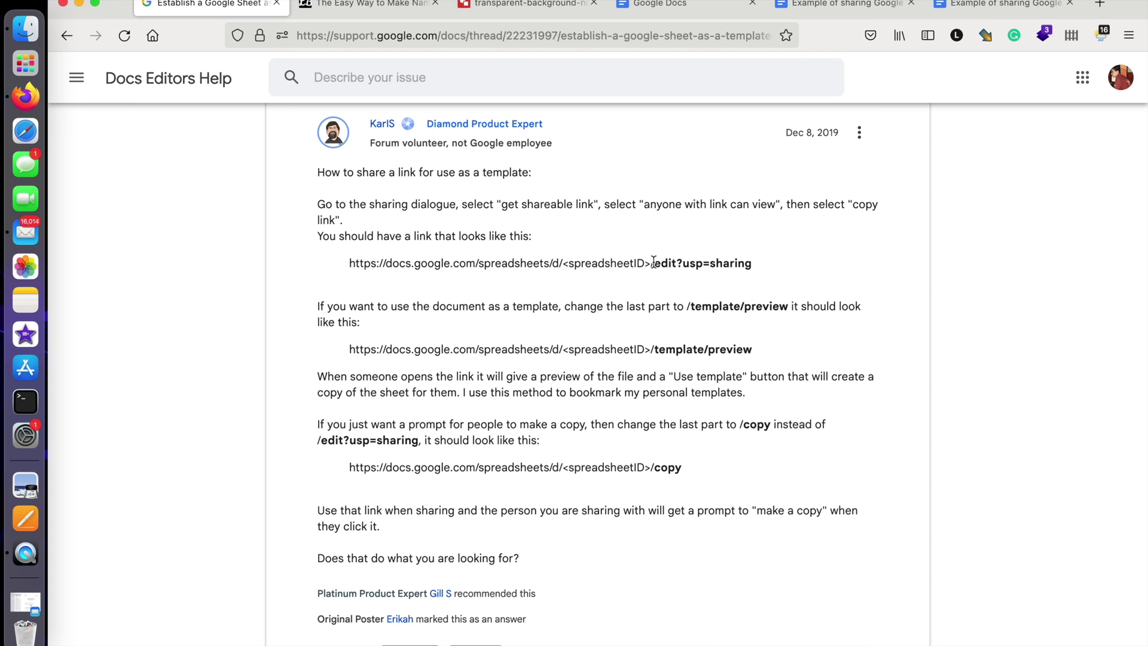
{"action": "left_click_drag", "start_coordinate": [654, 263], "coordinate": [784, 264]}
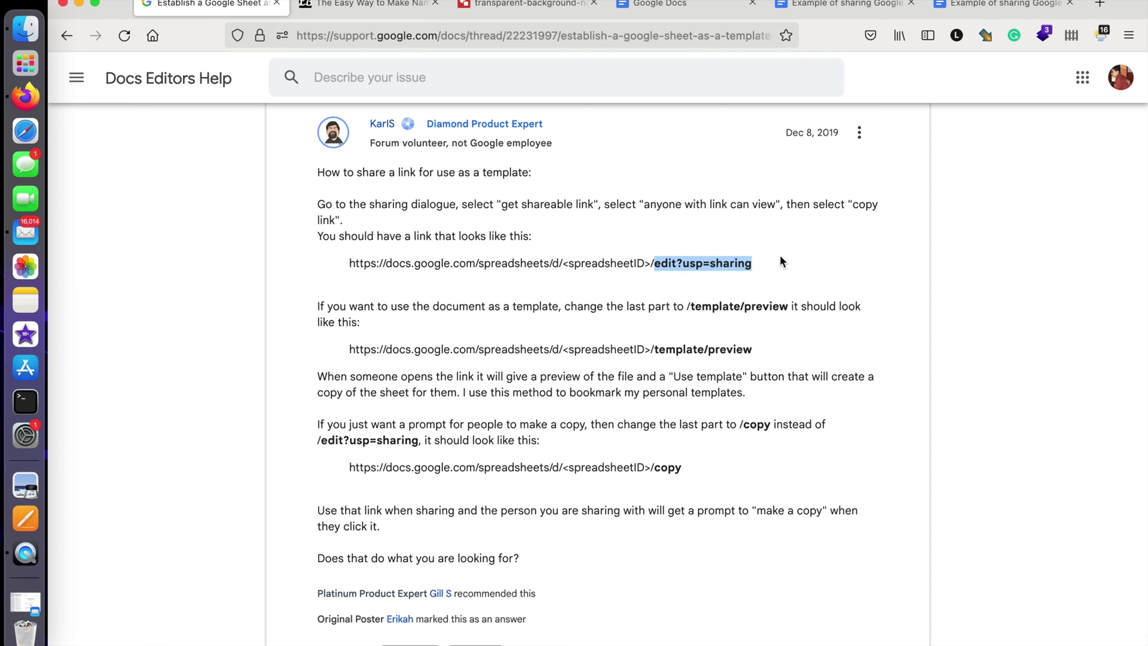
{"action": "left_click_drag", "start_coordinate": [654, 350], "coordinate": [795, 358]}
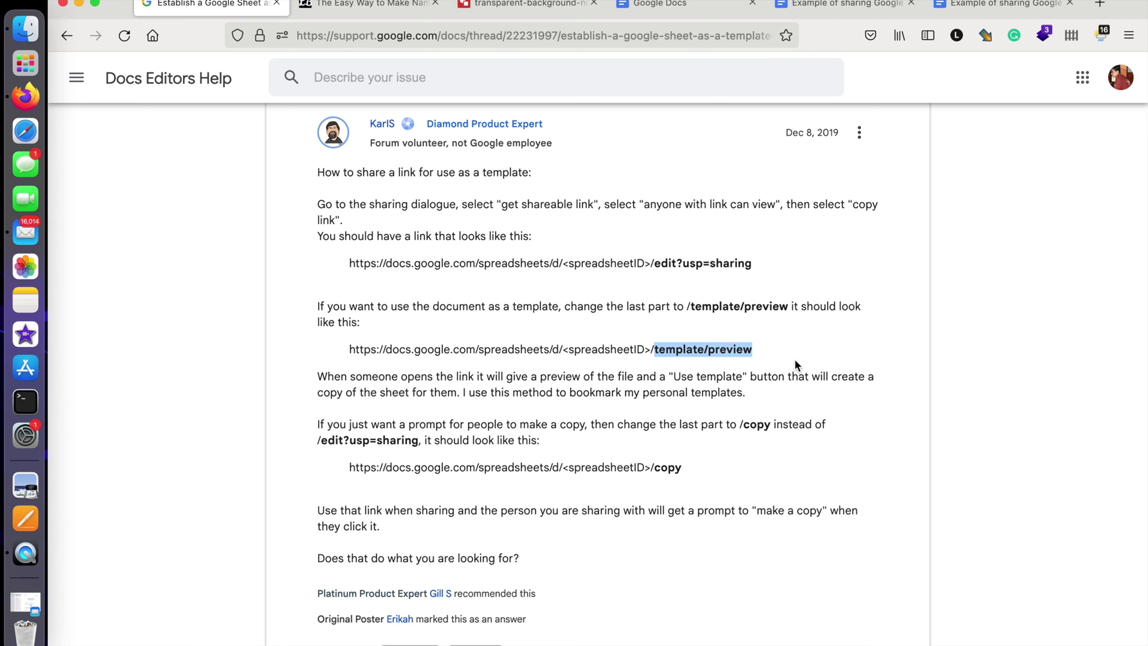
{"action": "scroll", "coordinate": [795, 364], "scroll_direction": "down", "scroll_amount": 2}
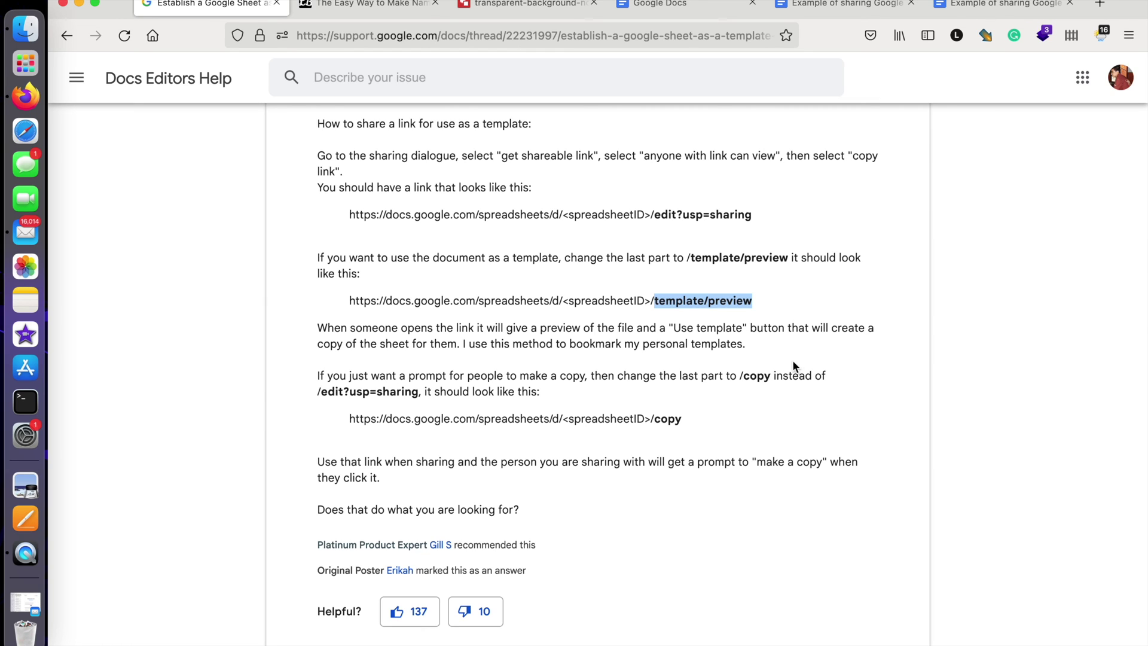
{"action": "left_click", "coordinate": [671, 369]}
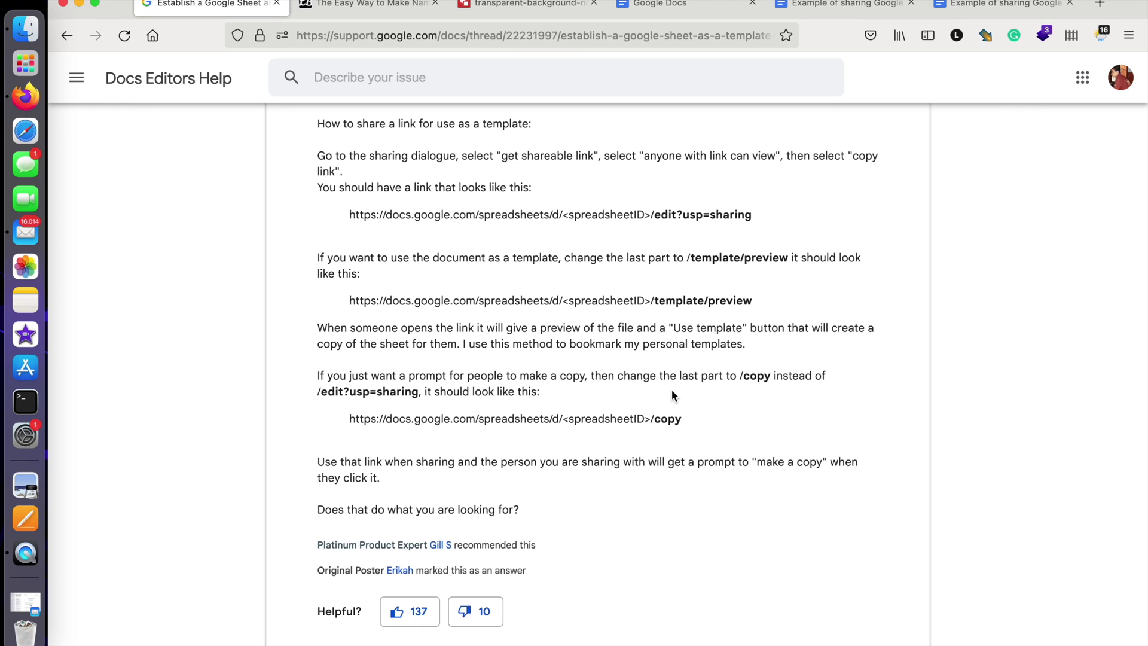
{"action": "left_click_drag", "start_coordinate": [654, 419], "coordinate": [703, 422]}
{"action": "left_click", "coordinate": [691, 418]}
{"action": "scroll", "coordinate": [690, 418], "scroll_direction": "up", "scroll_amount": 3}
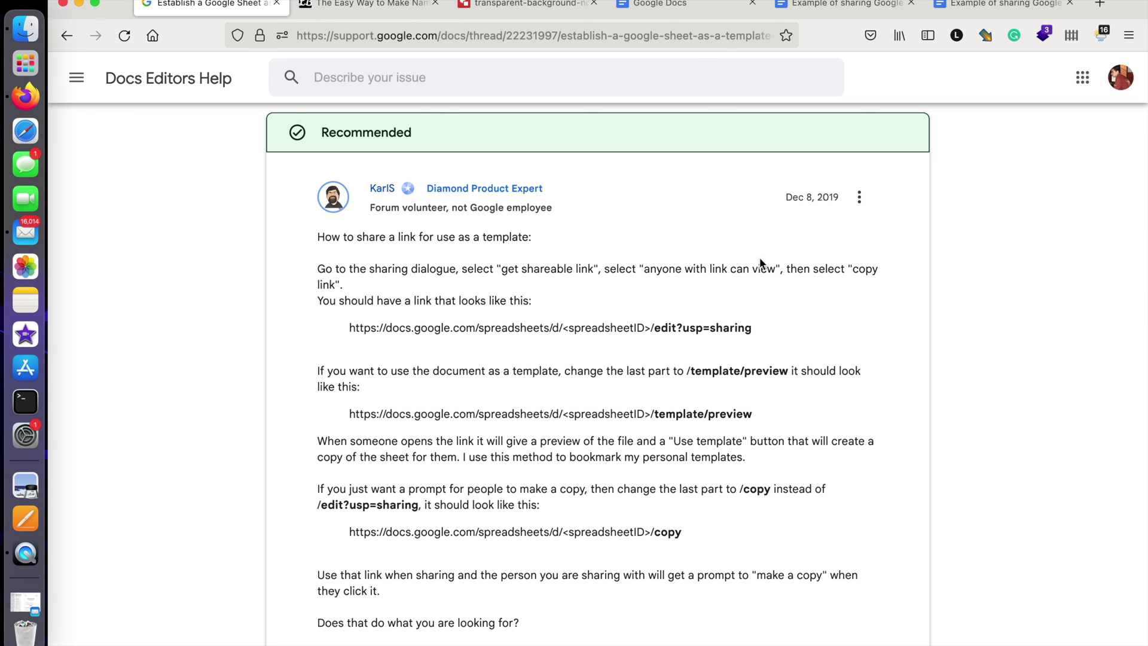
{"action": "left_click", "coordinate": [823, 9]}
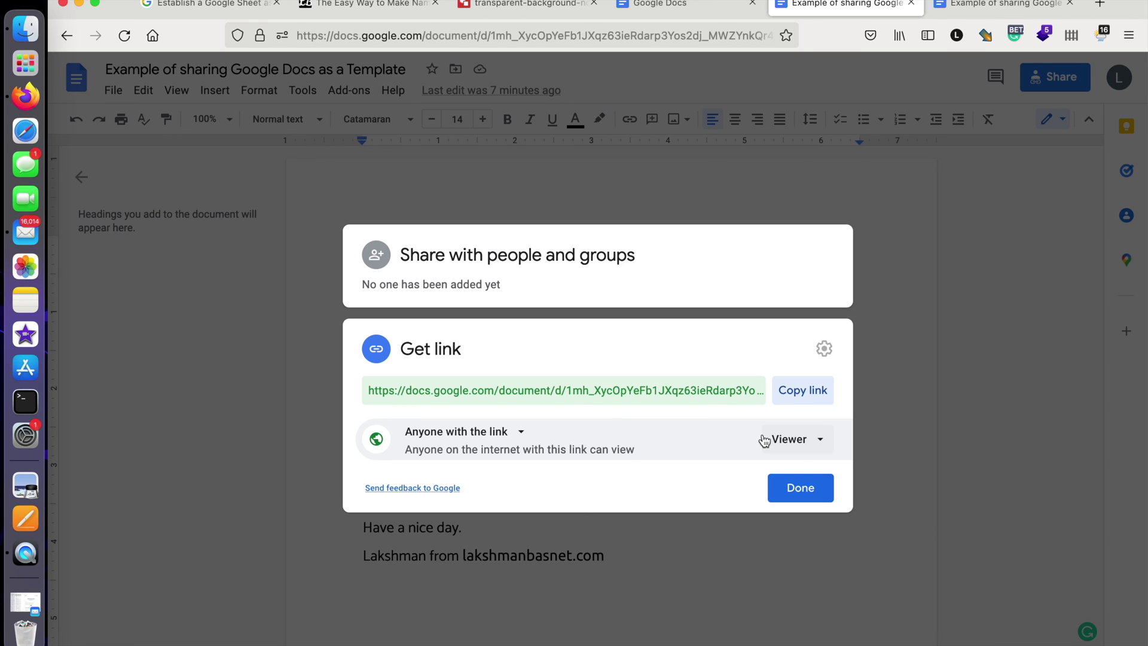
Close the sharing dialog and select the comment-section line in the document text.
{"action": "left_click", "coordinate": [789, 487]}
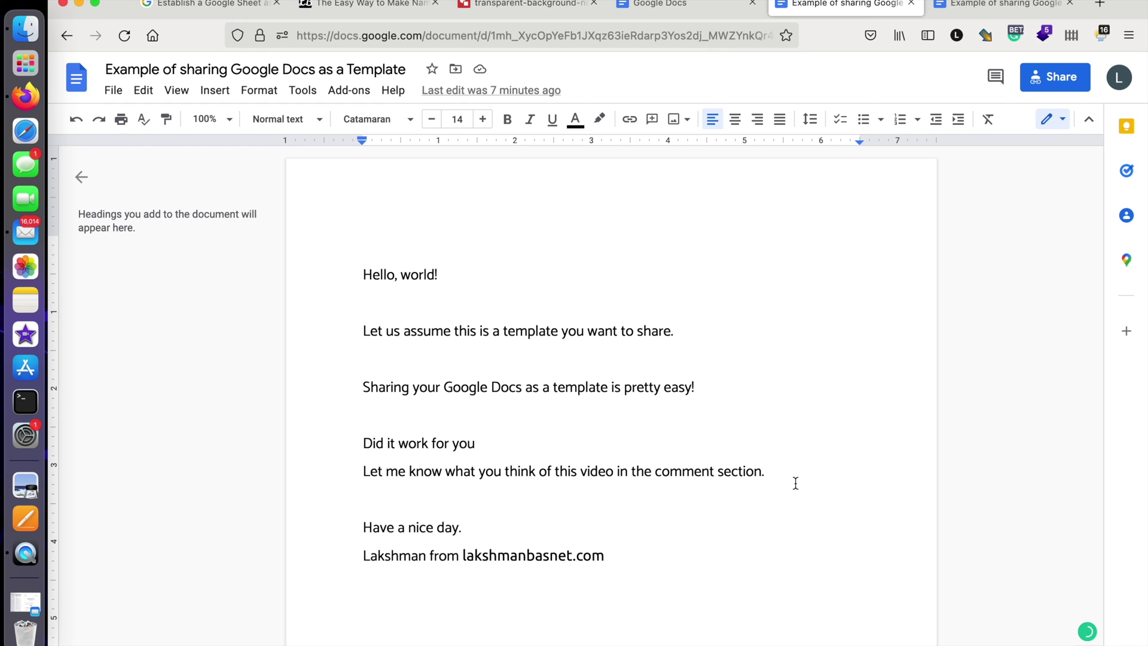
{"action": "left_click", "coordinate": [777, 474]}
{"action": "left_click_drag", "start_coordinate": [777, 474], "coordinate": [260, 466]}
{"action": "left_click", "coordinate": [505, 433]}
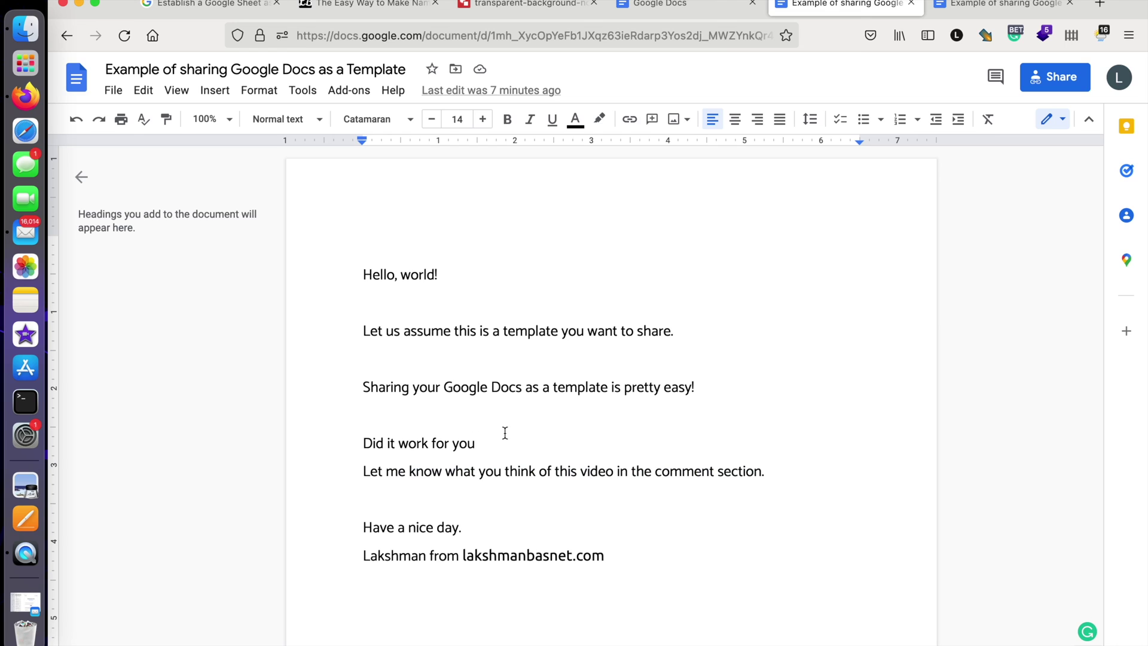